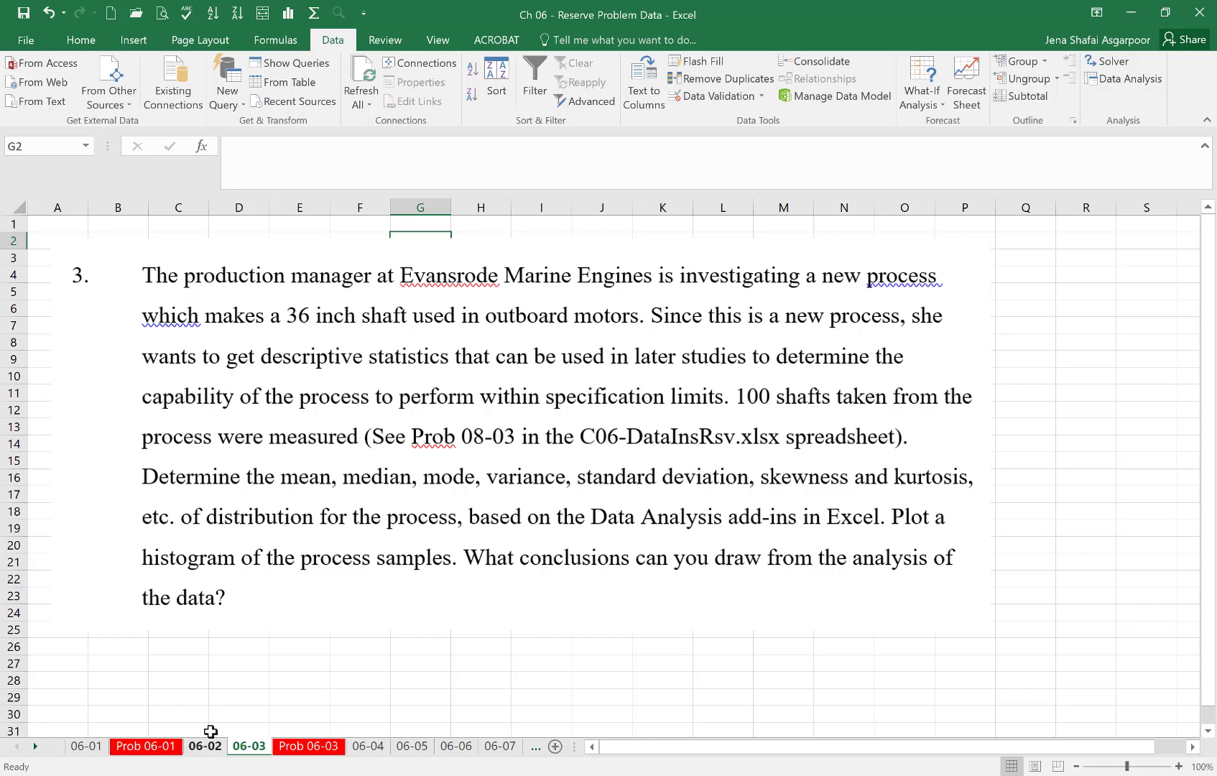
- Open the Prob 06-03 sheet and review the shaft measurements in A4:D28 and the single data column in F
left_click(308, 746)
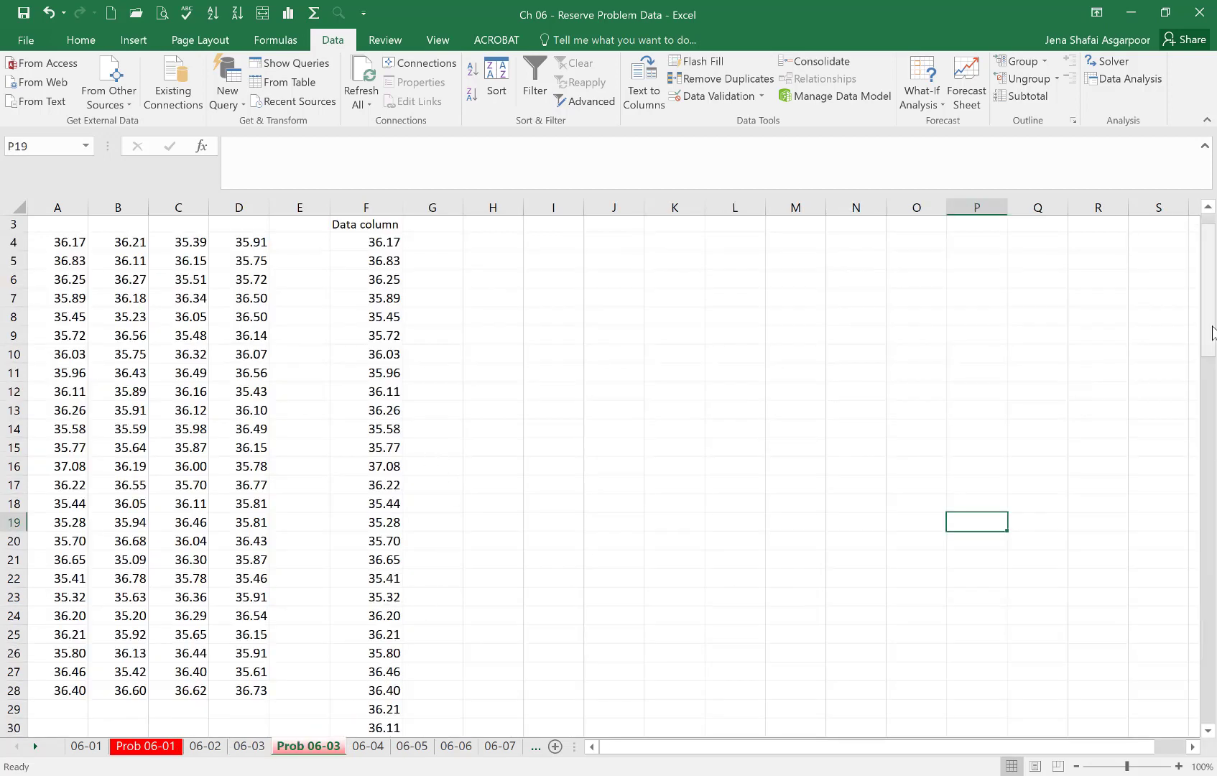
scroll(1208, 338, "up", 1)
left_click_drag(64, 276, 245, 660)
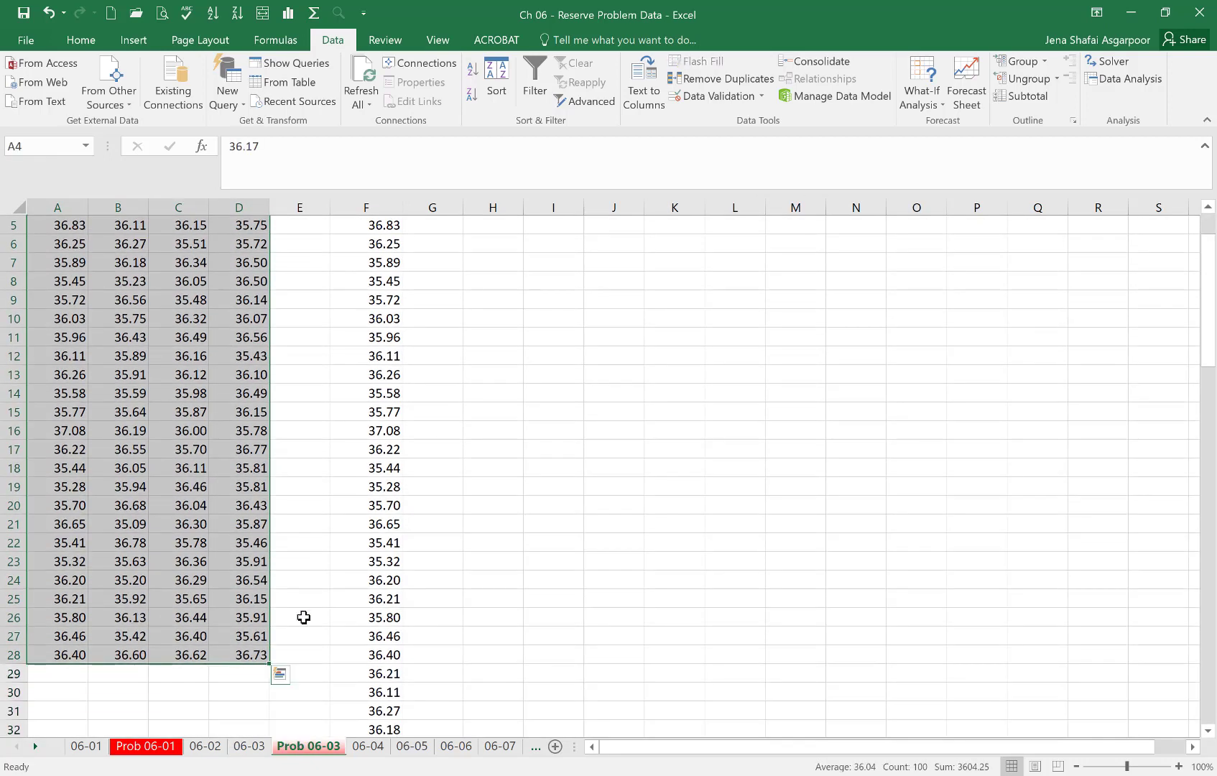
scroll(1211, 351, "up", 2)
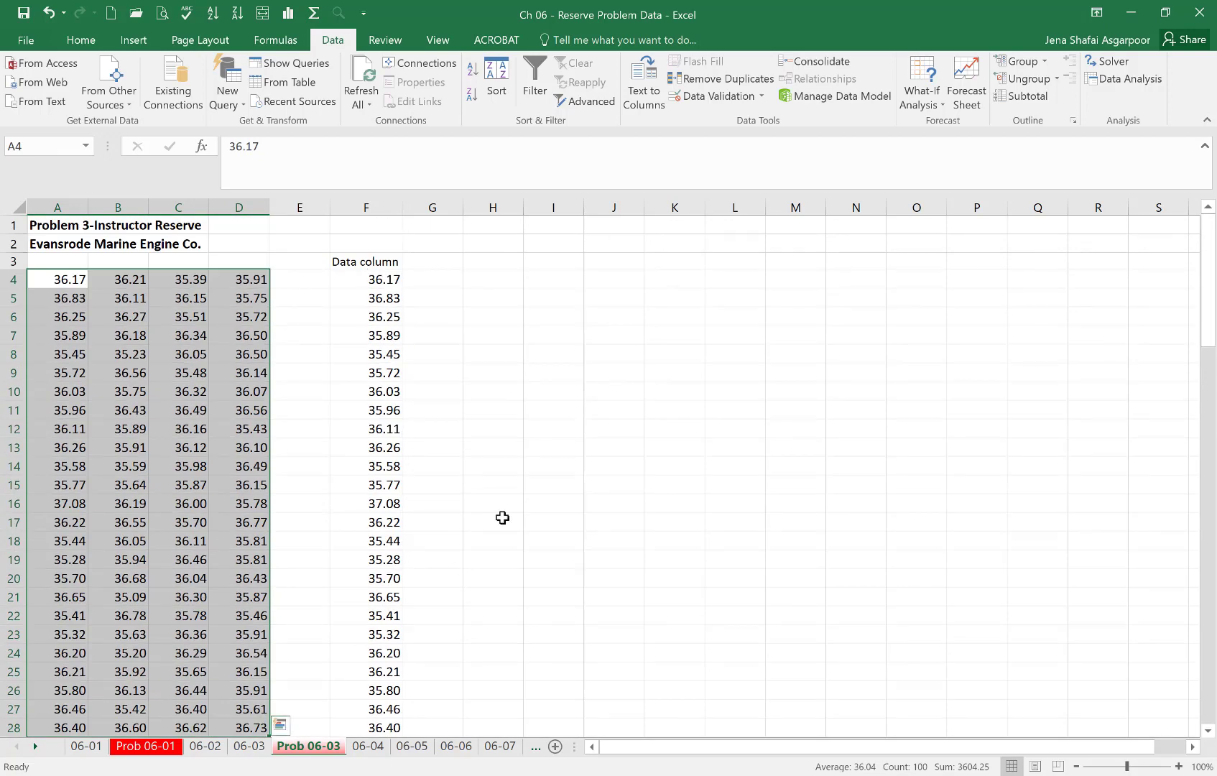
left_click(536, 391)
left_click_drag(1211, 286, 1211, 660)
left_click_drag(1210, 572, 1210, 286)
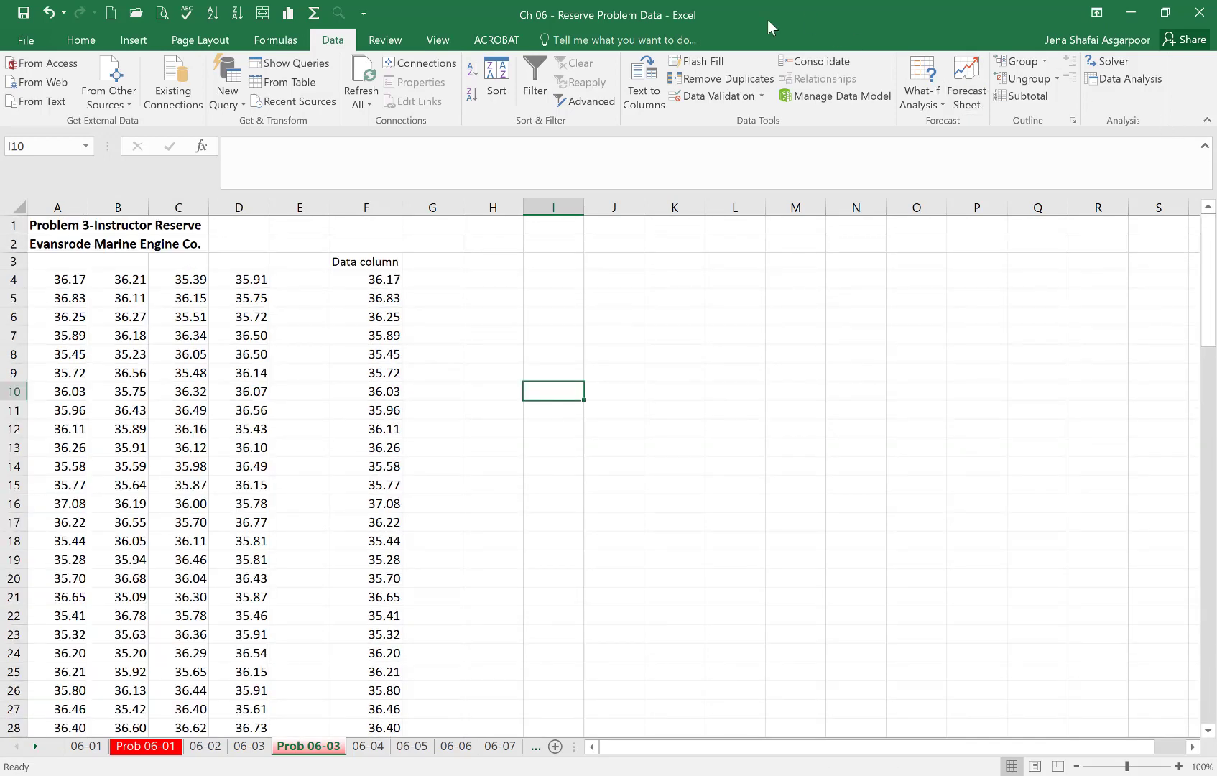
- Start the Descriptive Statistics analysis with input range F3:F103, grouped by columns, with labels in the first row
left_click(1130, 80)
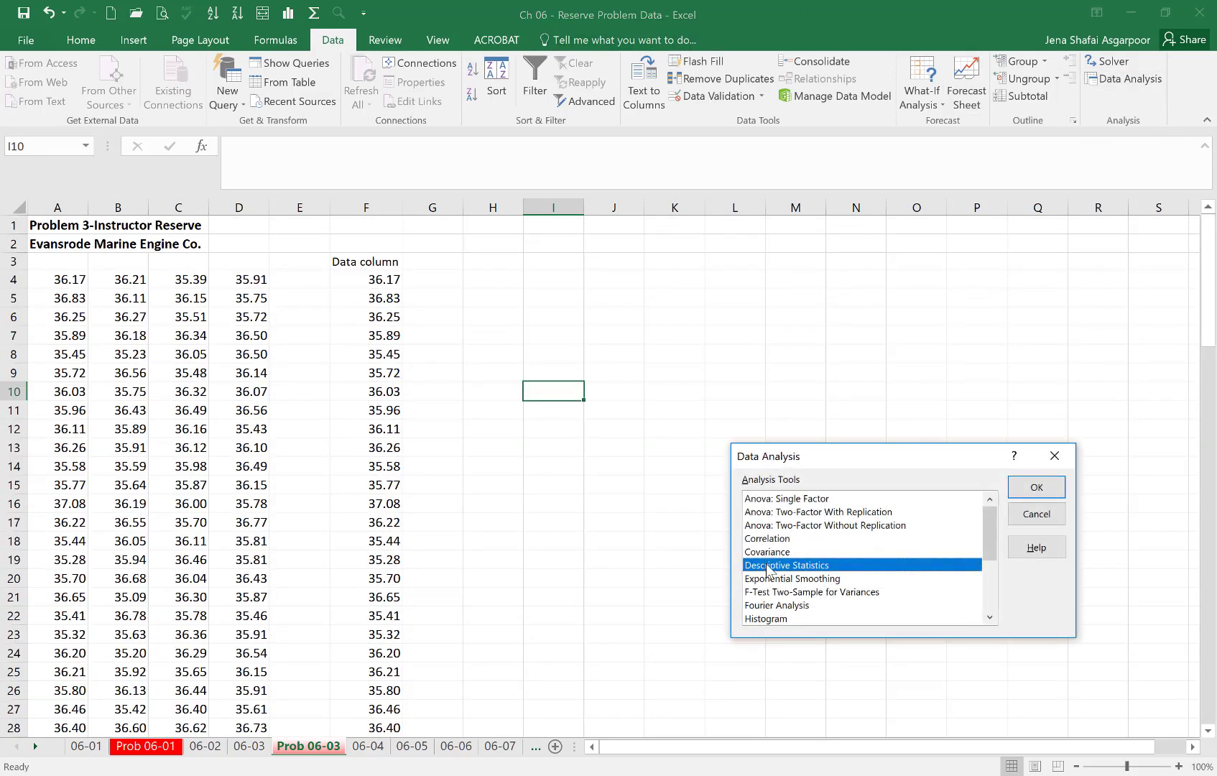
left_click(1038, 487)
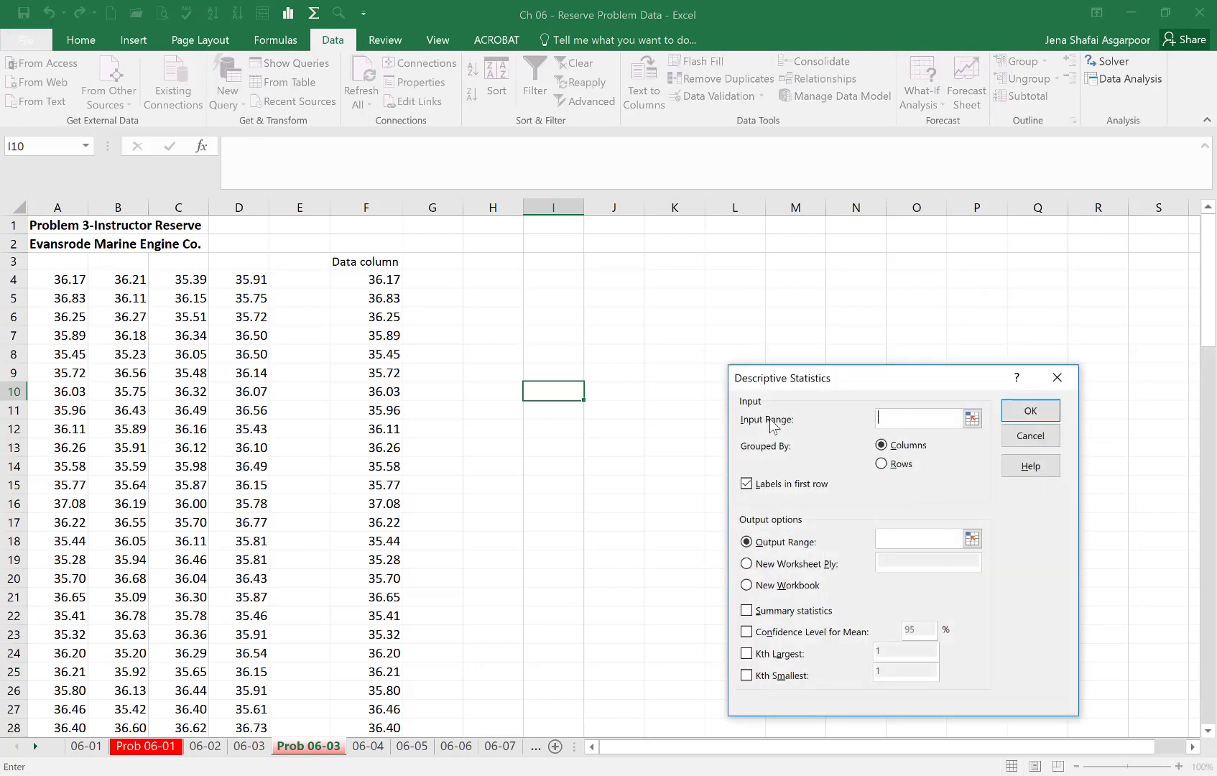
left_click(386, 261)
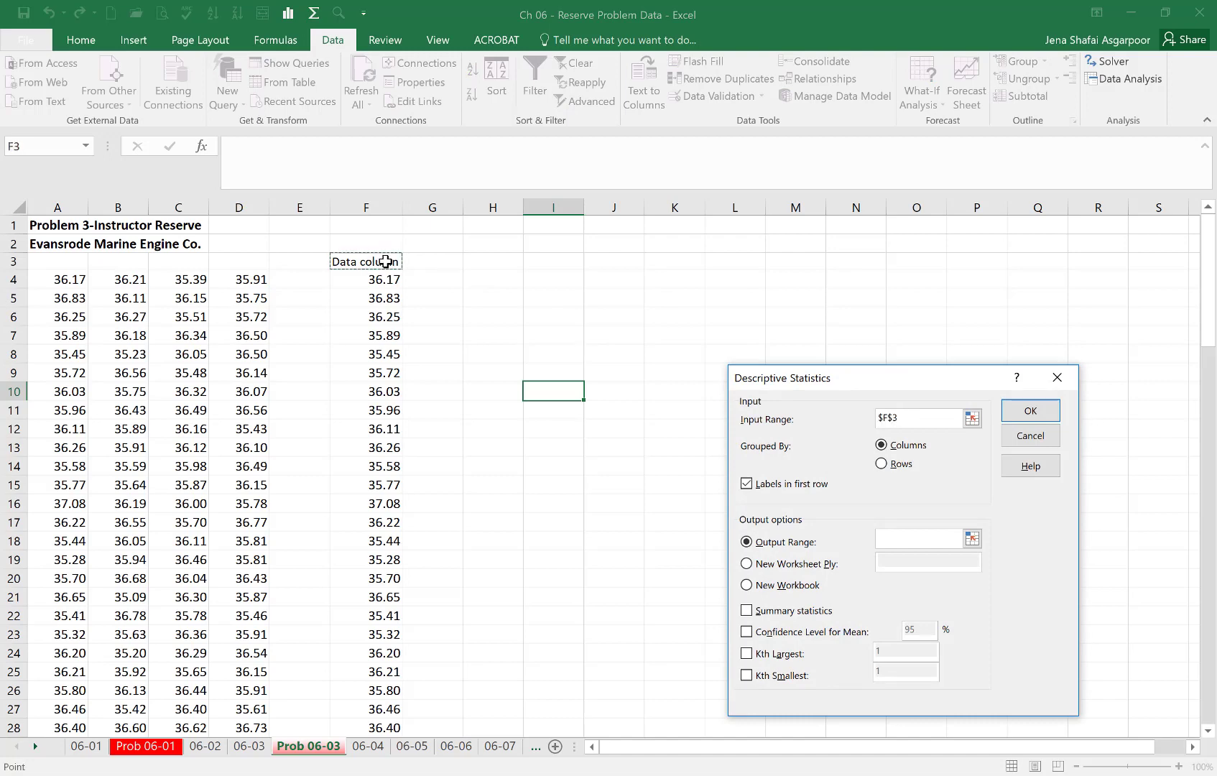
left_click_drag(386, 261, 347, 714)
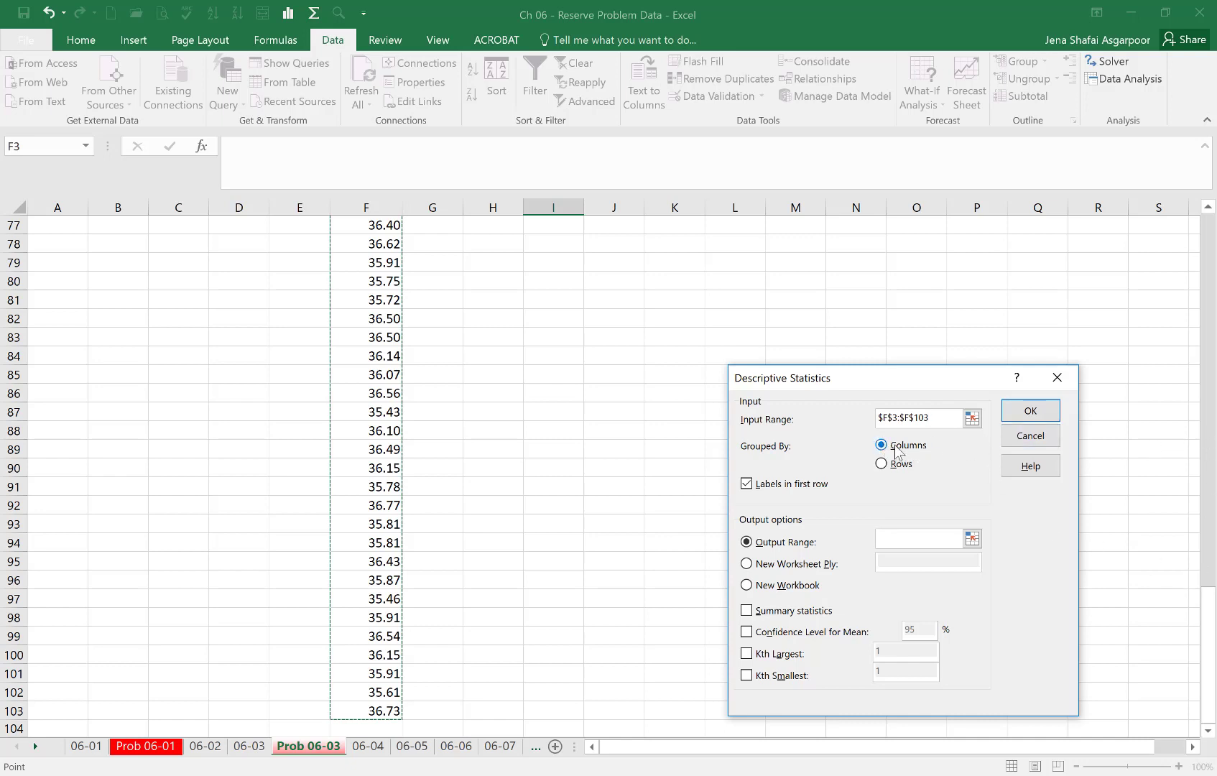
left_click(750, 486)
left_click(747, 485)
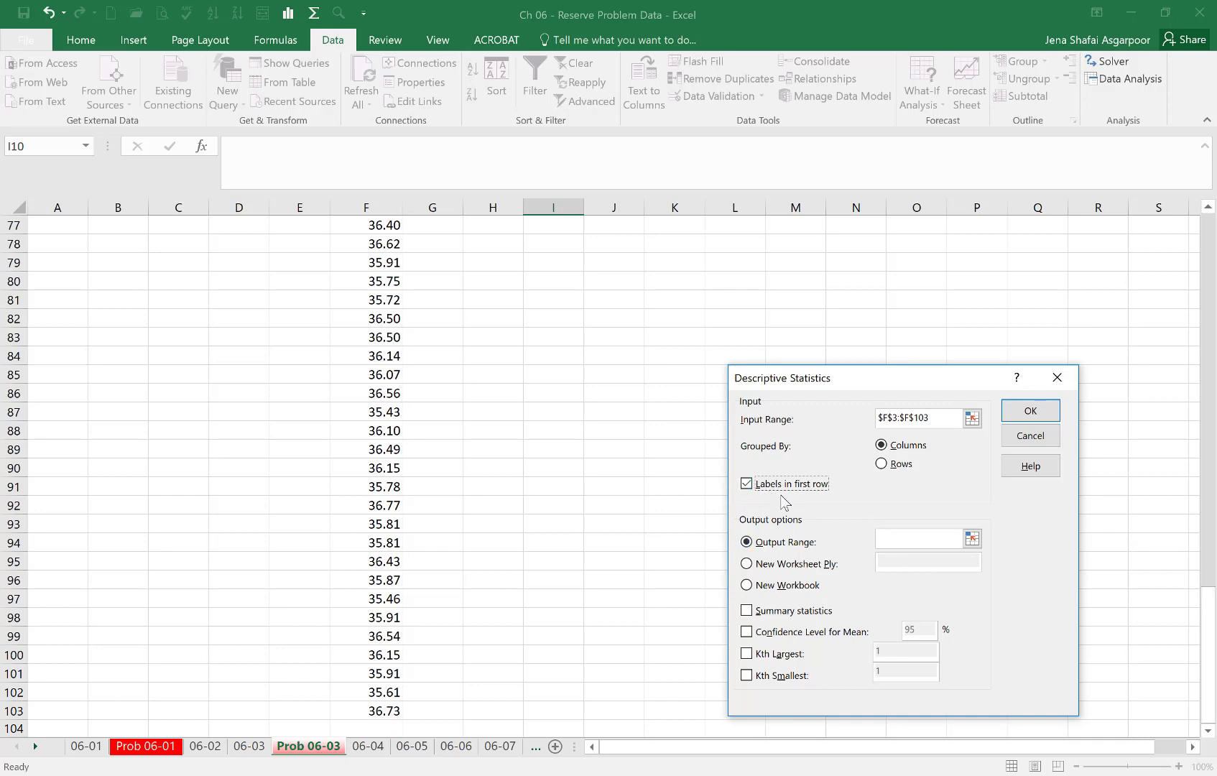
- Generate the descriptive statistics at output cell H3 with summary statistics, Kth largest 1 and Kth smallest 1
left_click(935, 539)
left_click_drag(1211, 608, 1213, 396)
left_click(506, 269)
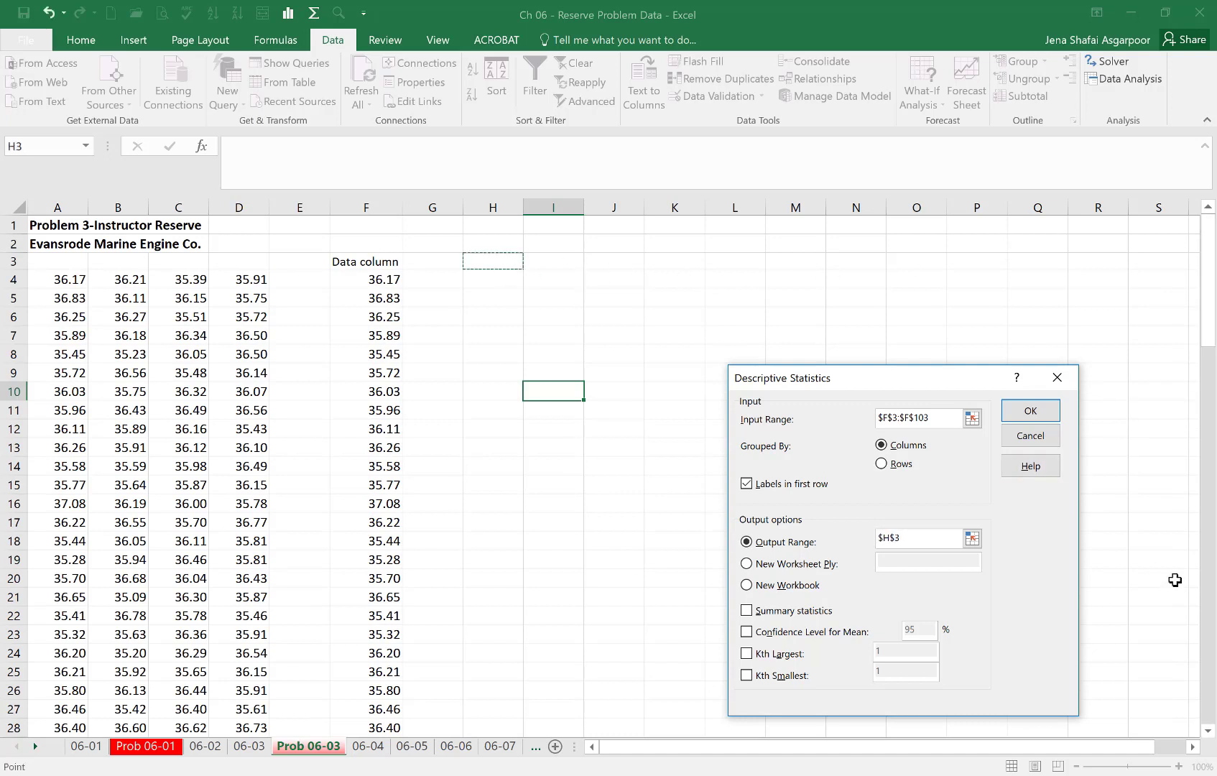
left_click(749, 611)
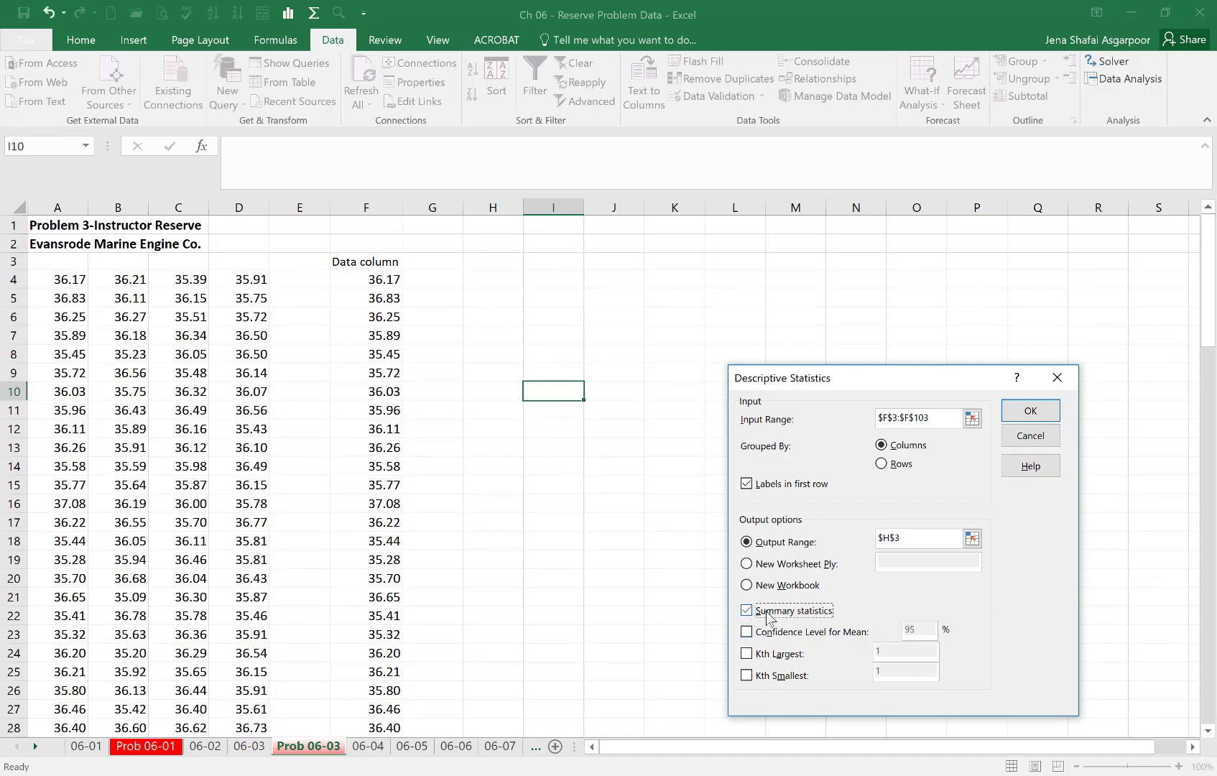
left_click(1030, 420)
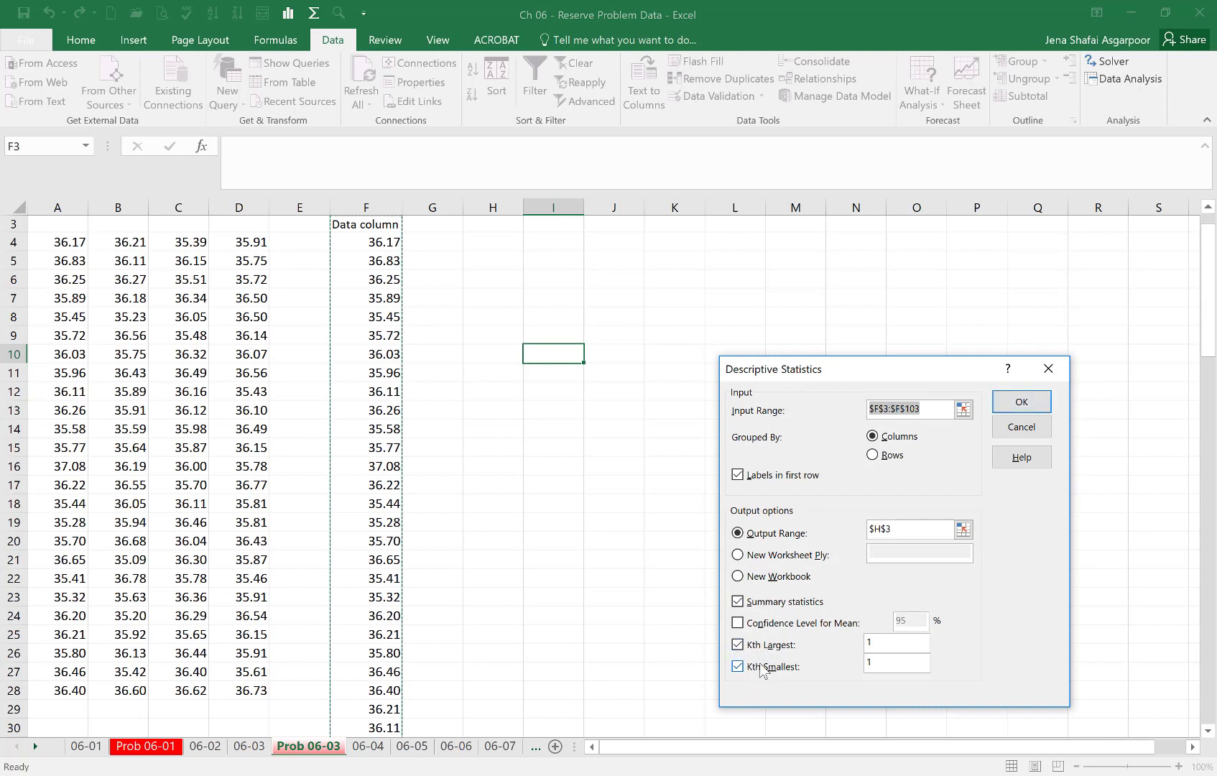
left_click(1026, 408)
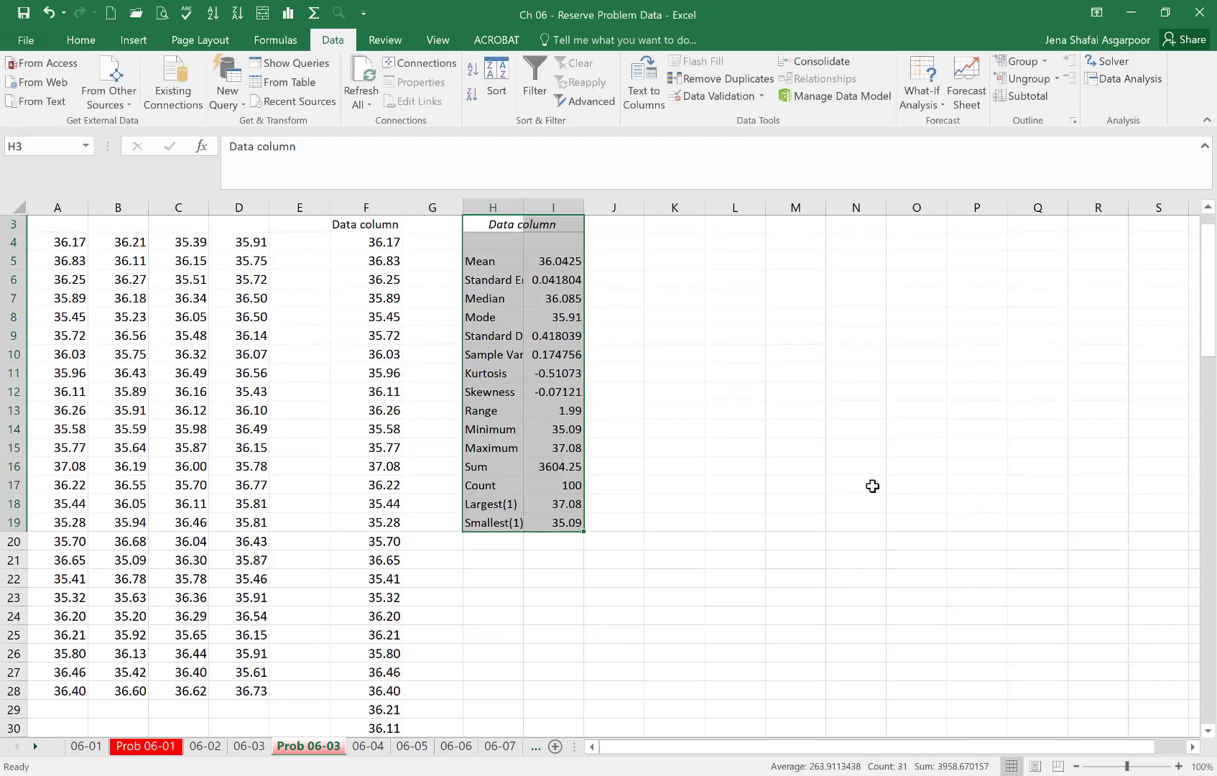
- Set the summary statistics table's text to 18 pt and widen columns H and I to fit its labels and values
left_click_drag(523, 212, 603, 523)
double_click(522, 211)
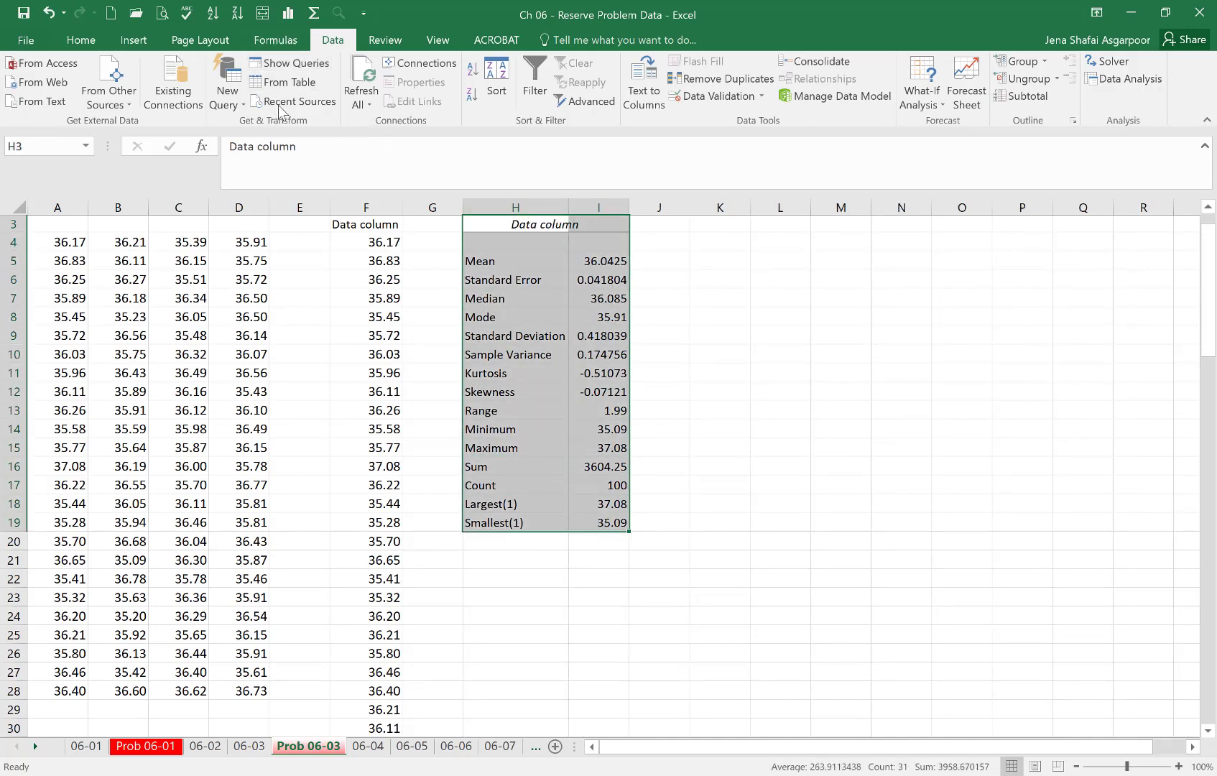
left_click(77, 41)
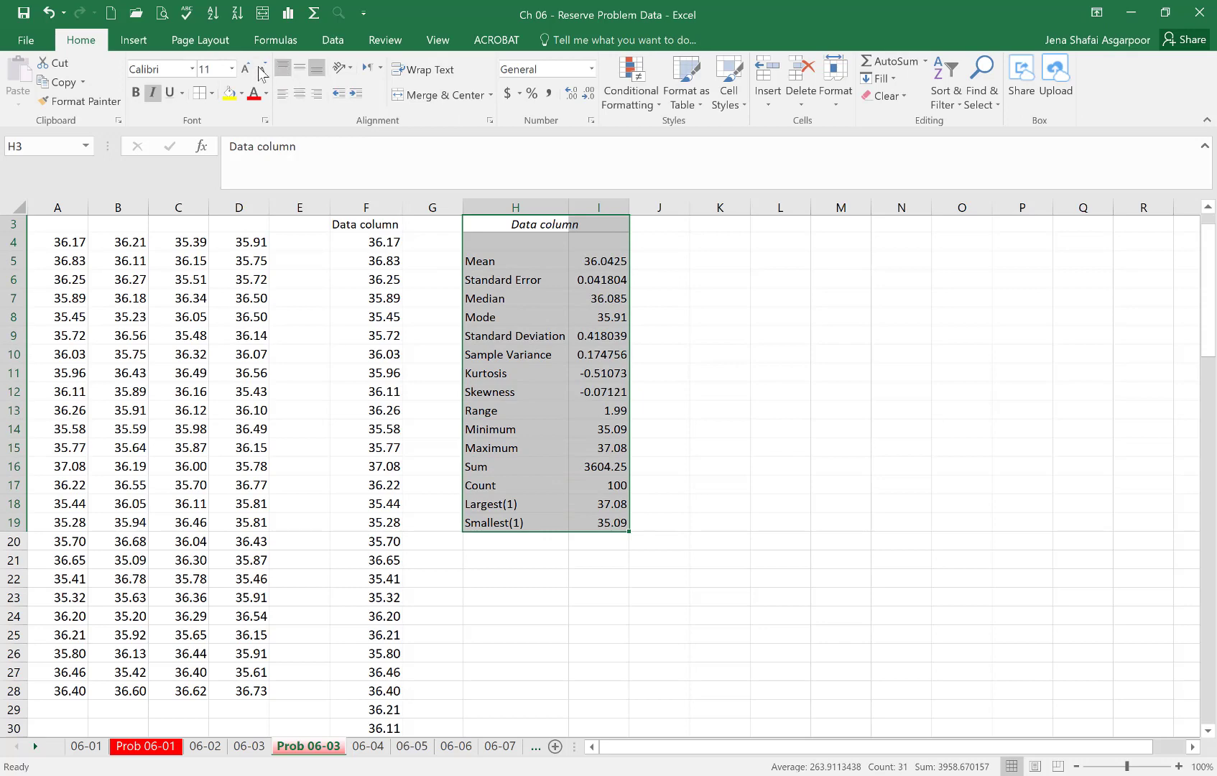
left_click(251, 68)
left_click(252, 68)
left_click(252, 68)
left_click(251, 69)
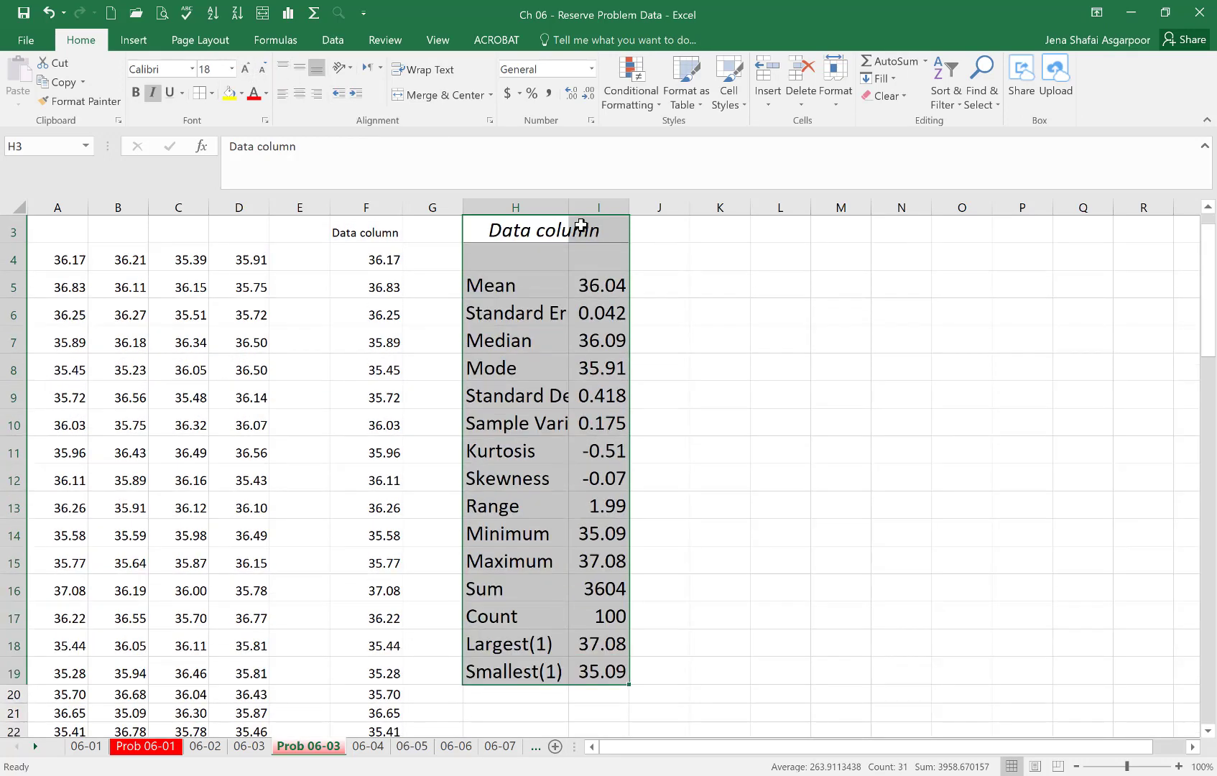
double_click(570, 207)
left_click(960, 454)
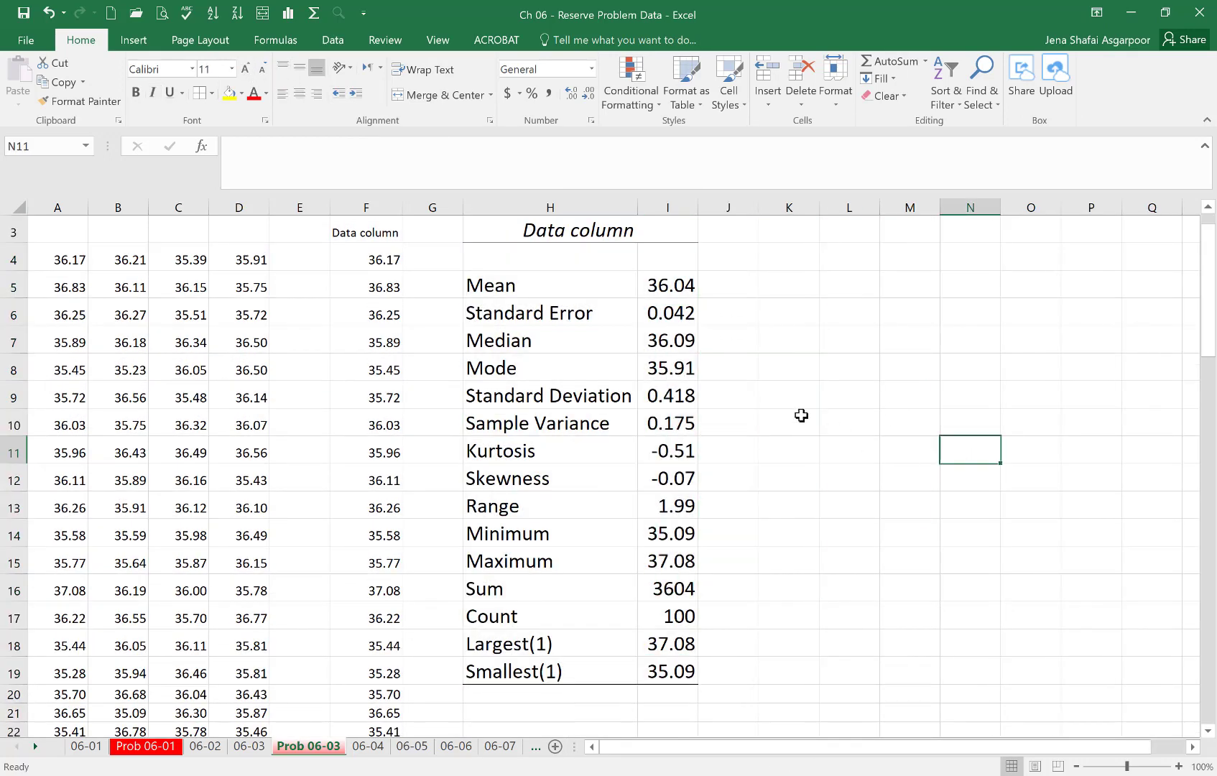
left_click(670, 289)
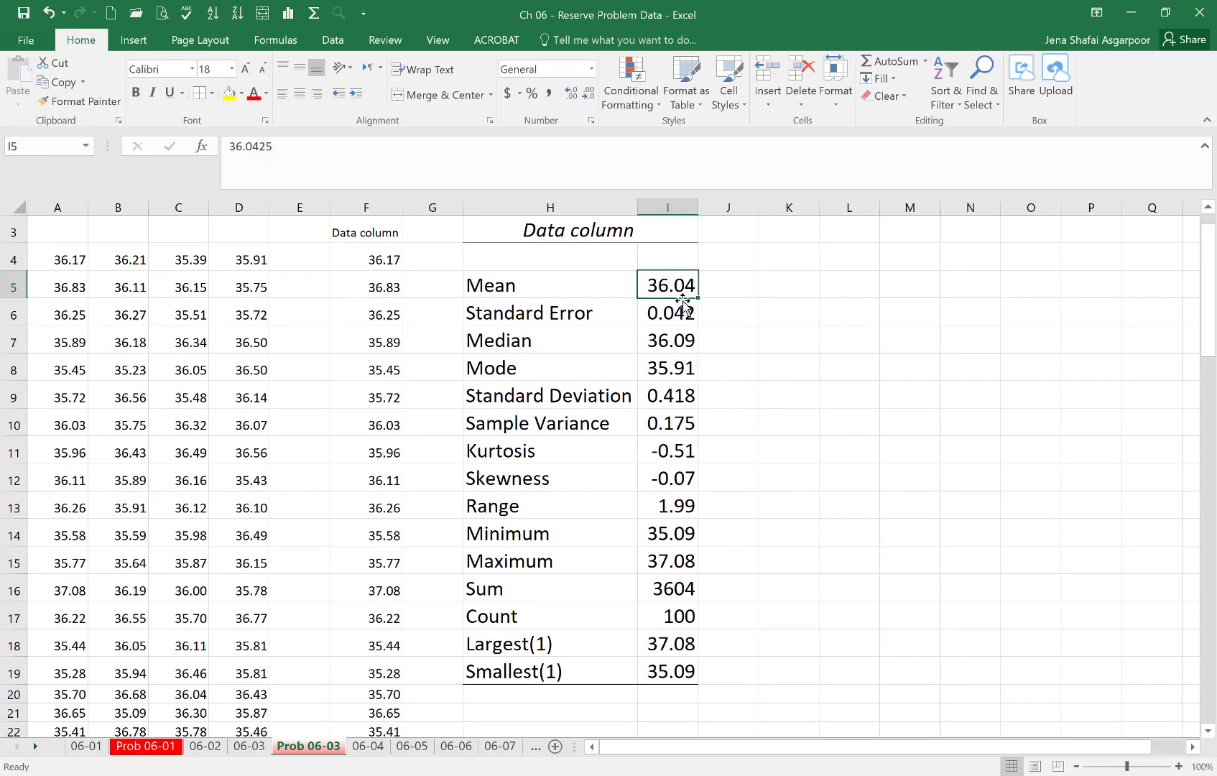
left_click_drag(698, 208, 712, 208)
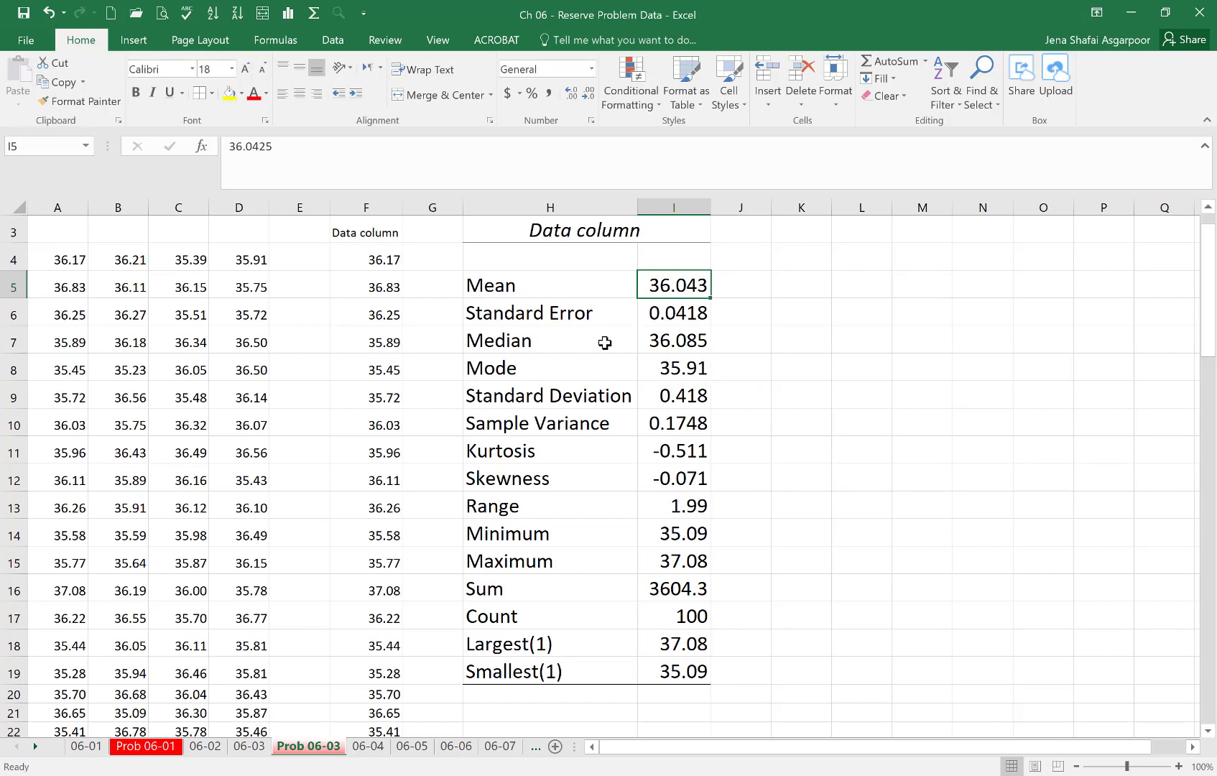
- Examine the mean, median, mode, standard deviation, sample variance, kurtosis and skewness of the shaft data
left_click(686, 346)
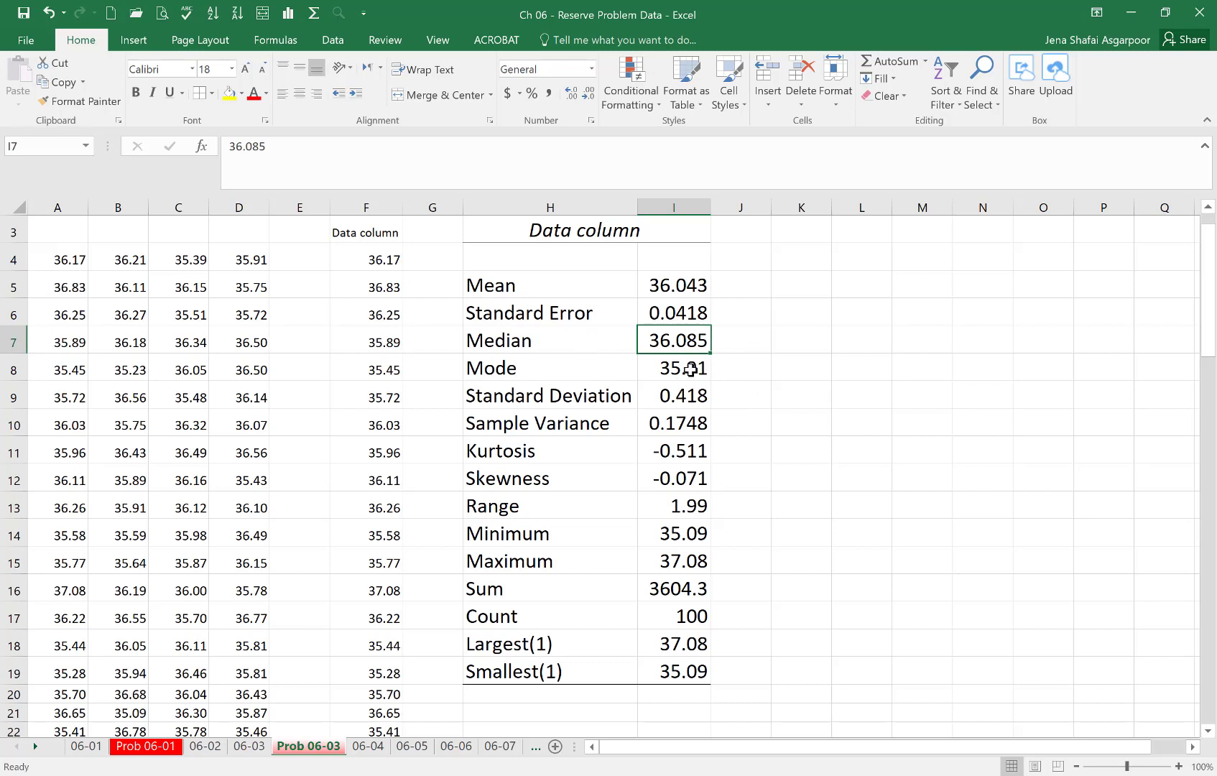
left_click(692, 368)
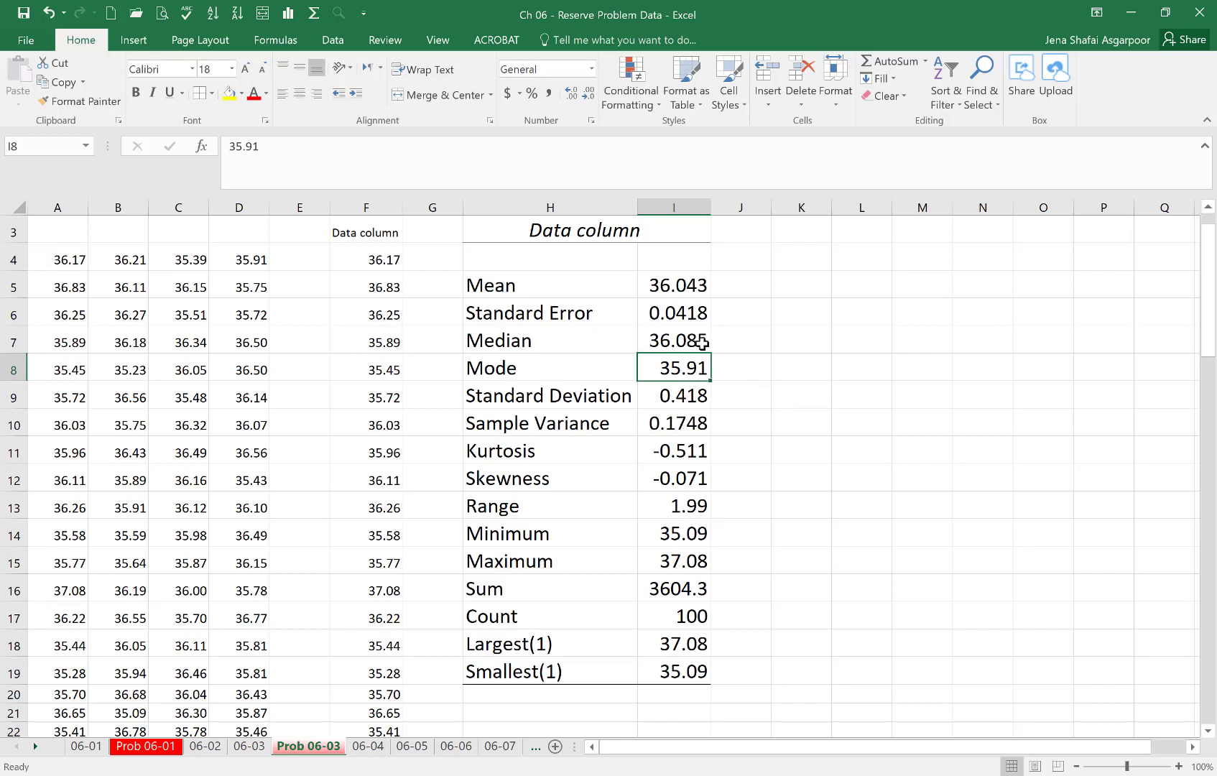
left_click(694, 286)
left_click(689, 346)
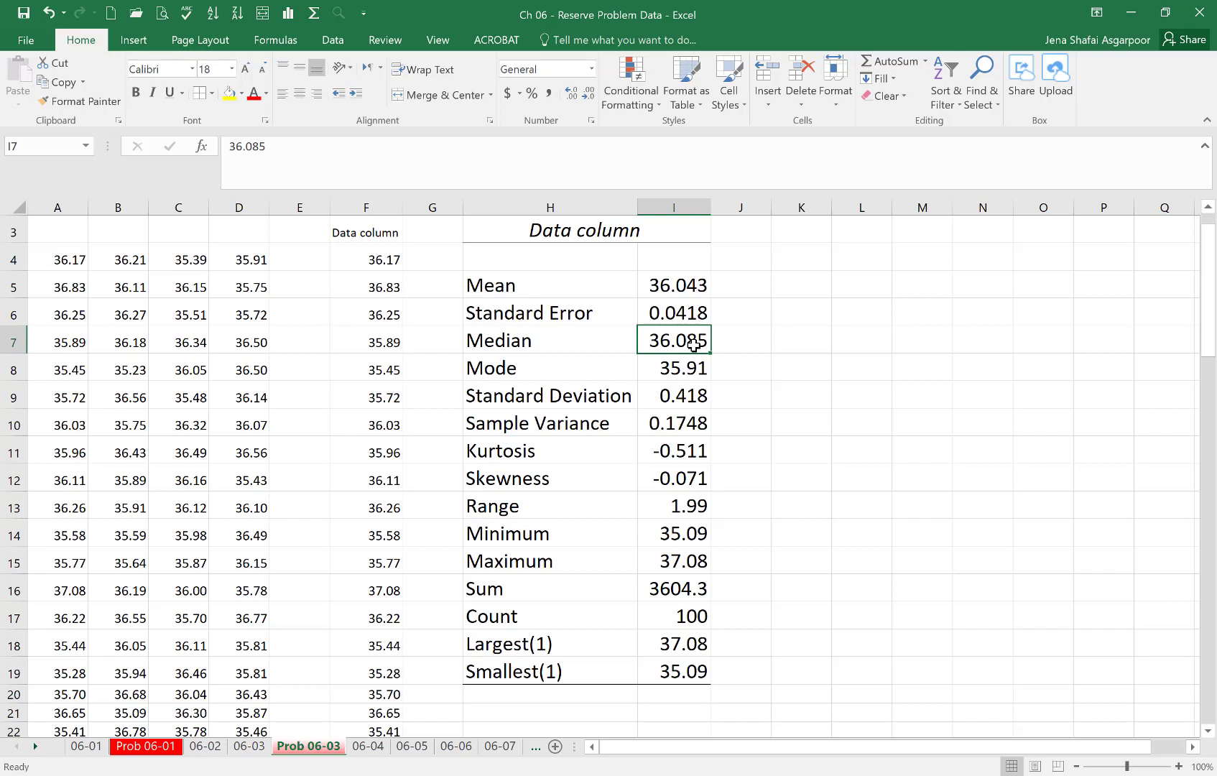
left_click(698, 284)
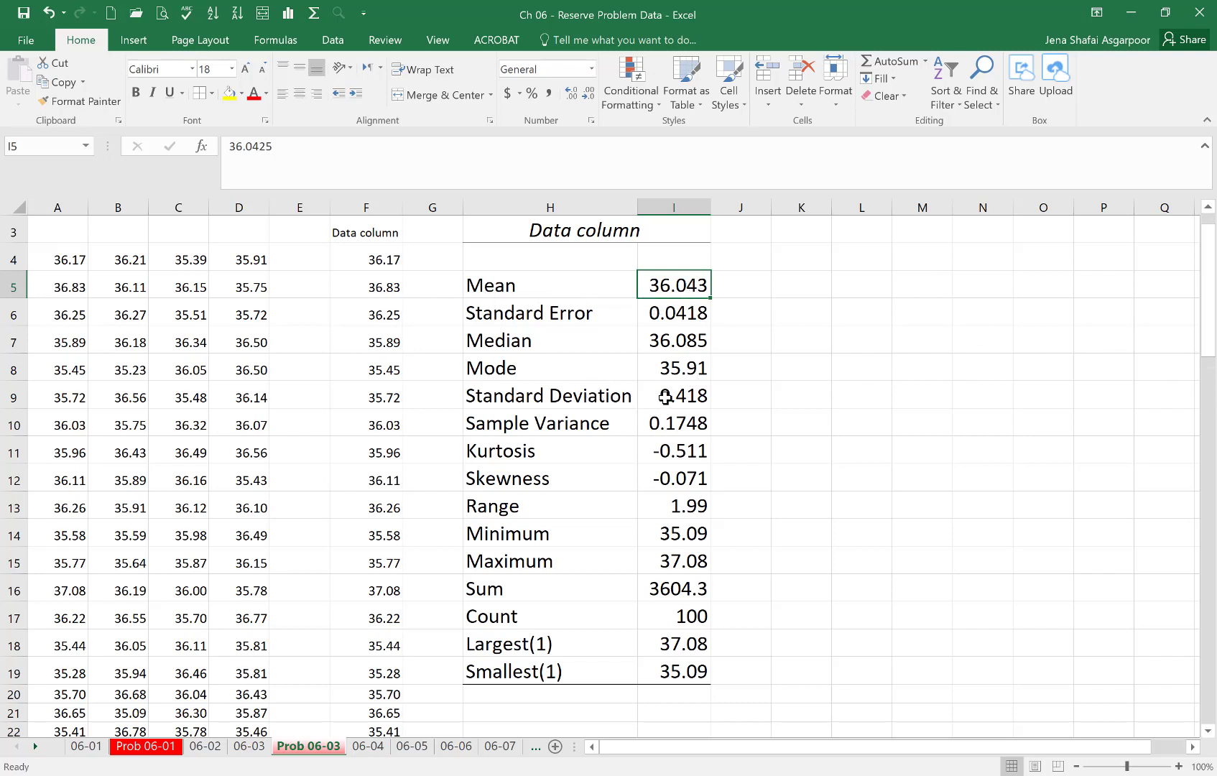
left_click(687, 396)
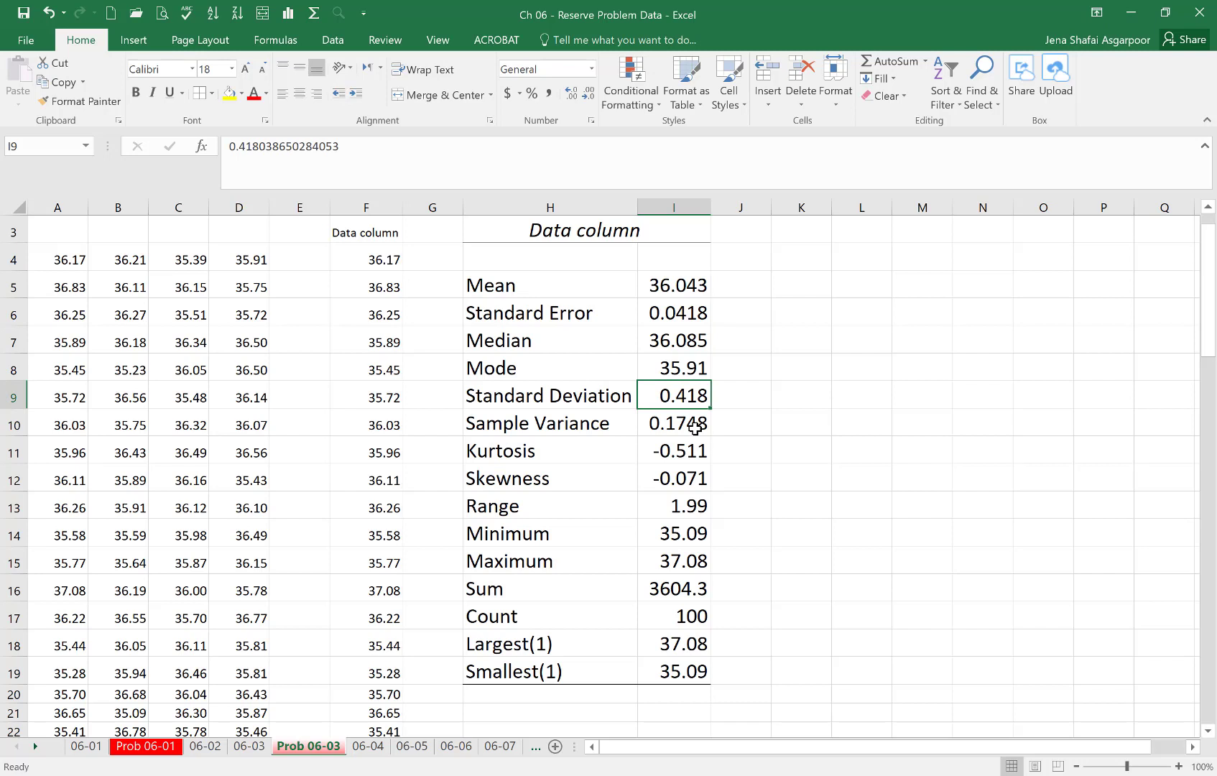
left_click(695, 426)
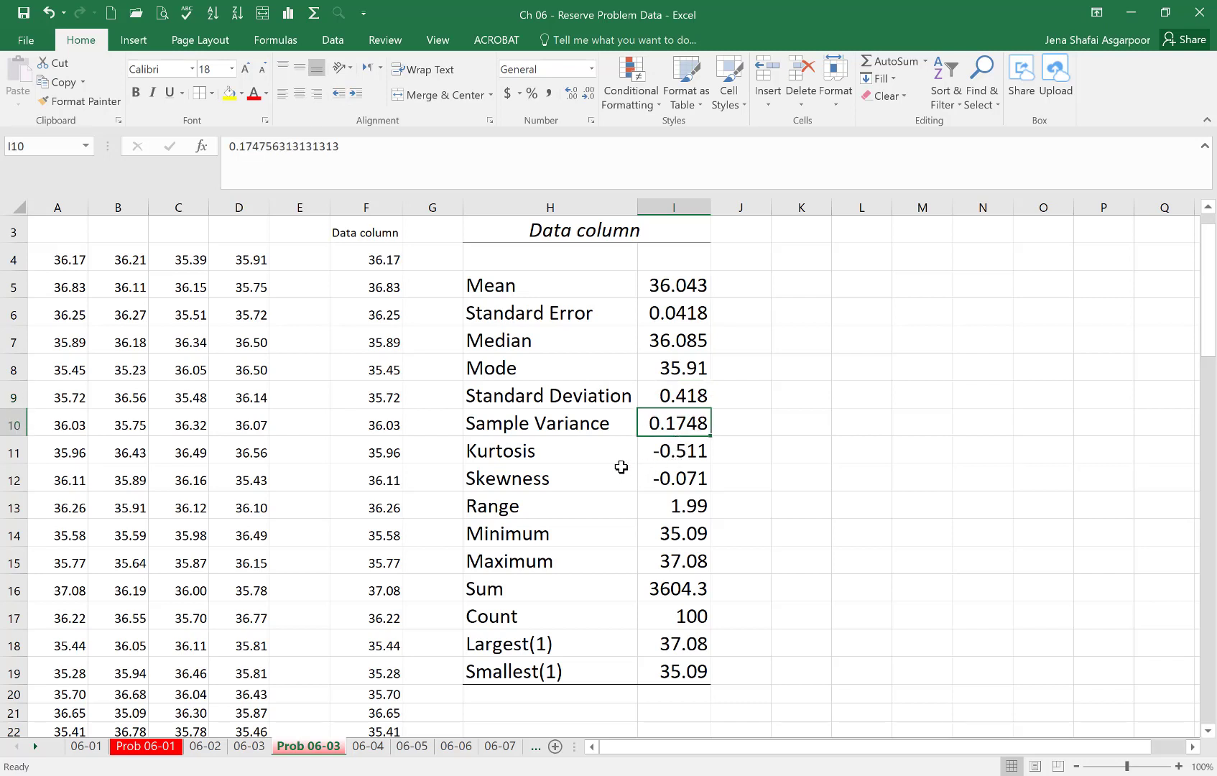
left_click(683, 451)
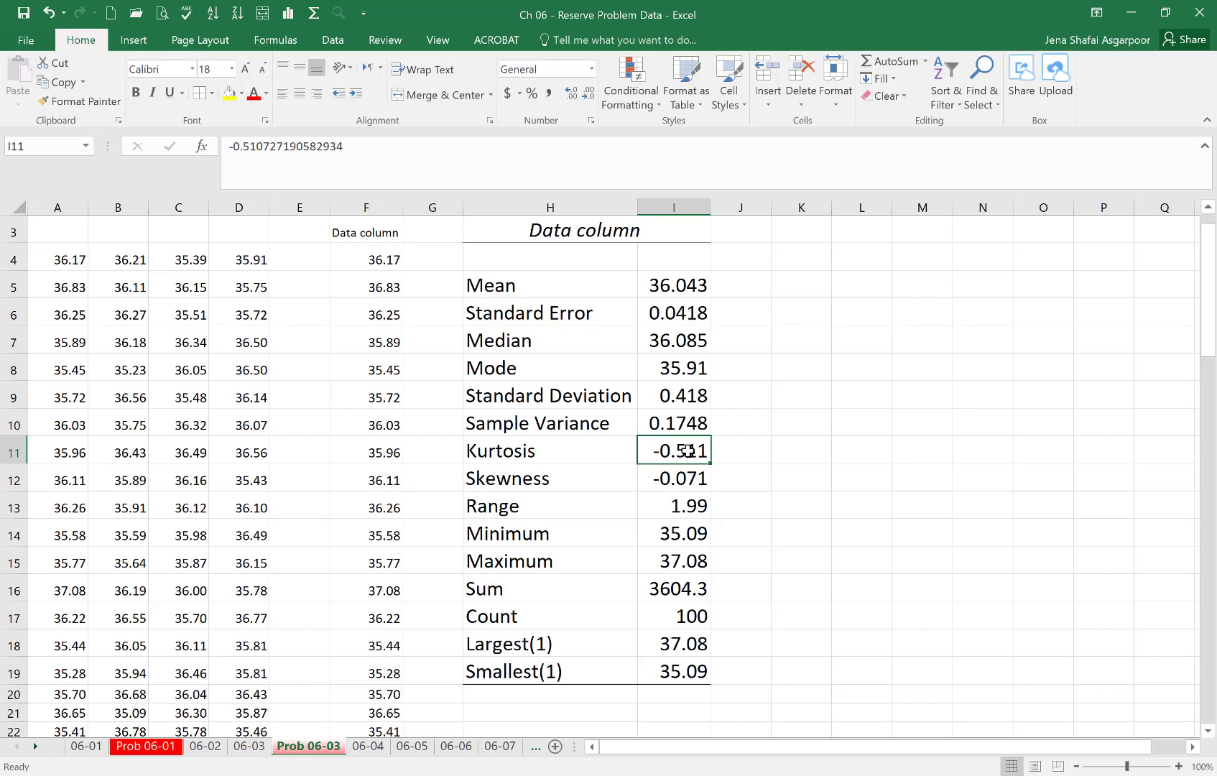
left_click(657, 478)
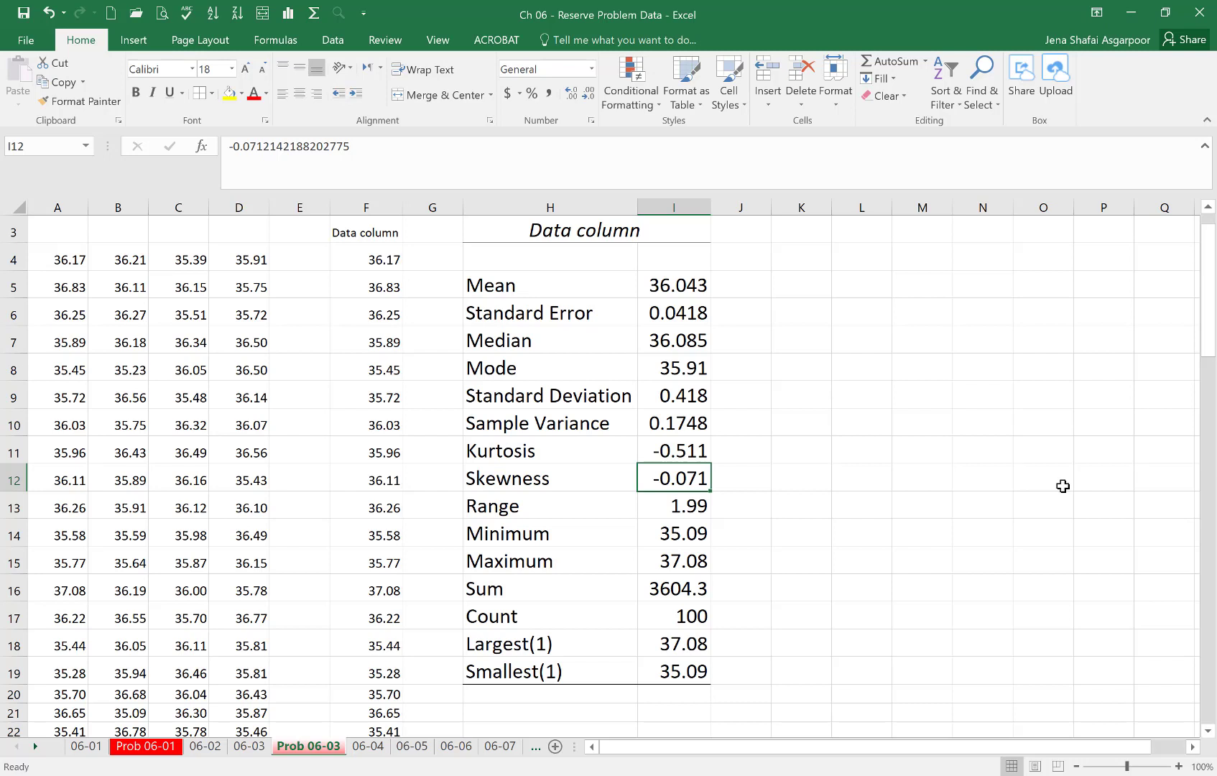
- Compare the range with the minimum and maximum, and check these against the largest and smallest values
left_click(686, 510)
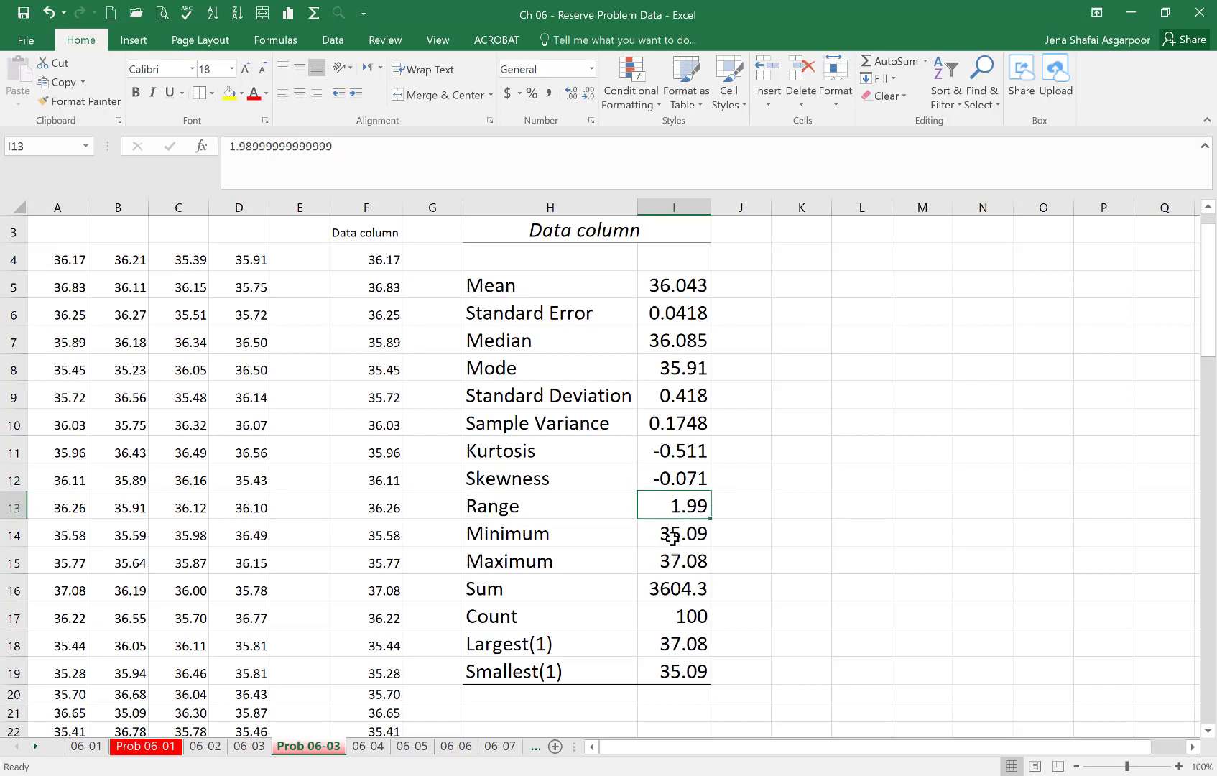
left_click(671, 536)
left_click(671, 564)
left_click(683, 541)
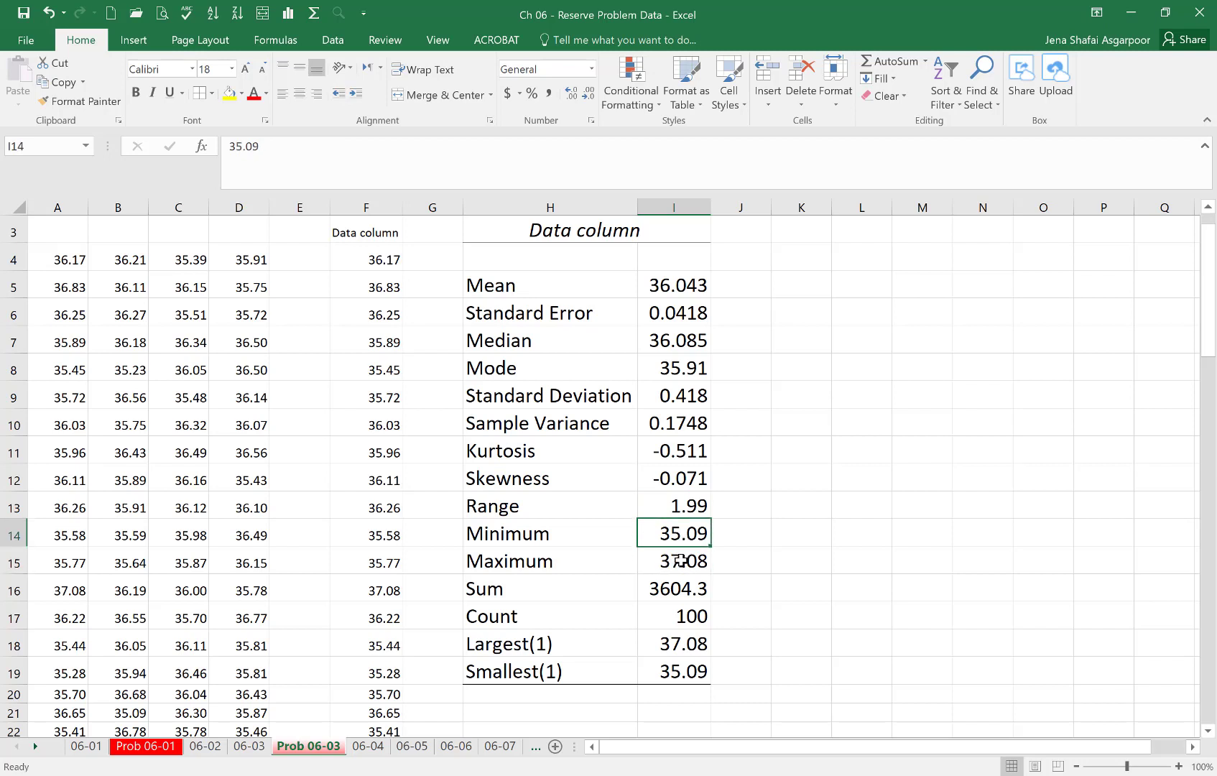
left_click(679, 562)
left_click(691, 535)
left_click(687, 561)
left_click(698, 509)
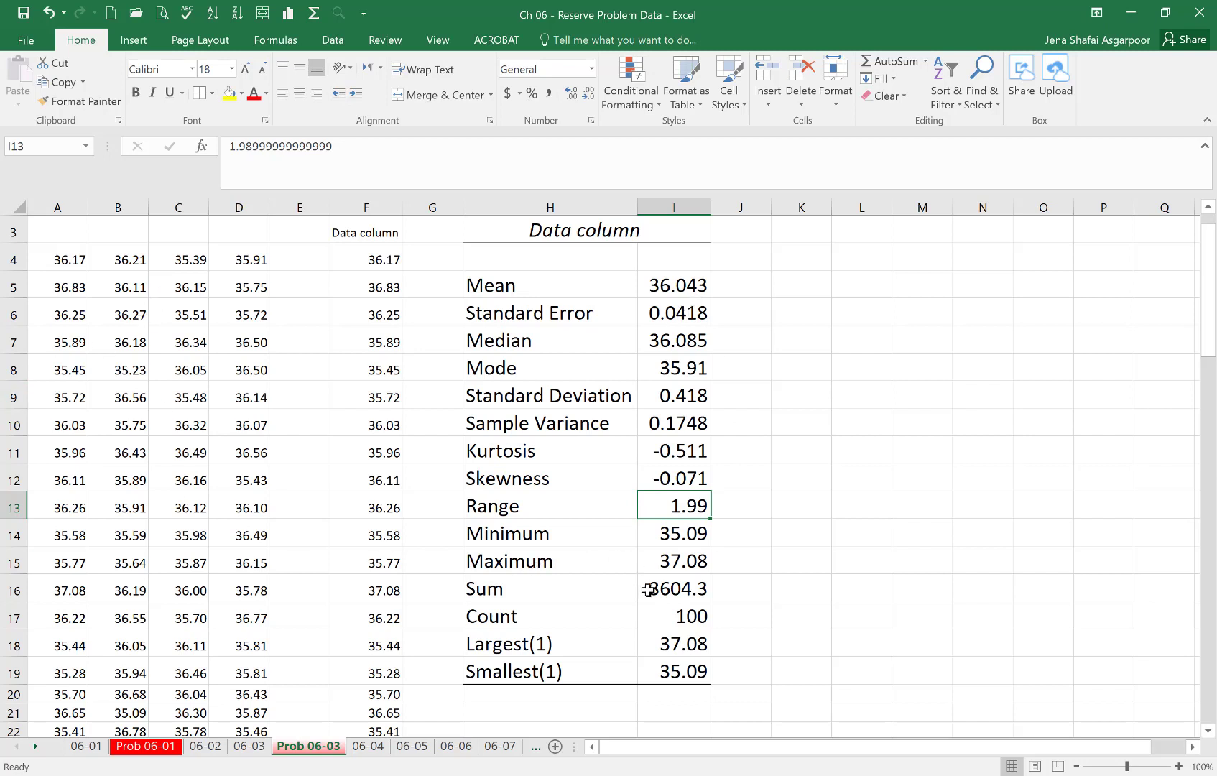
left_click(683, 647)
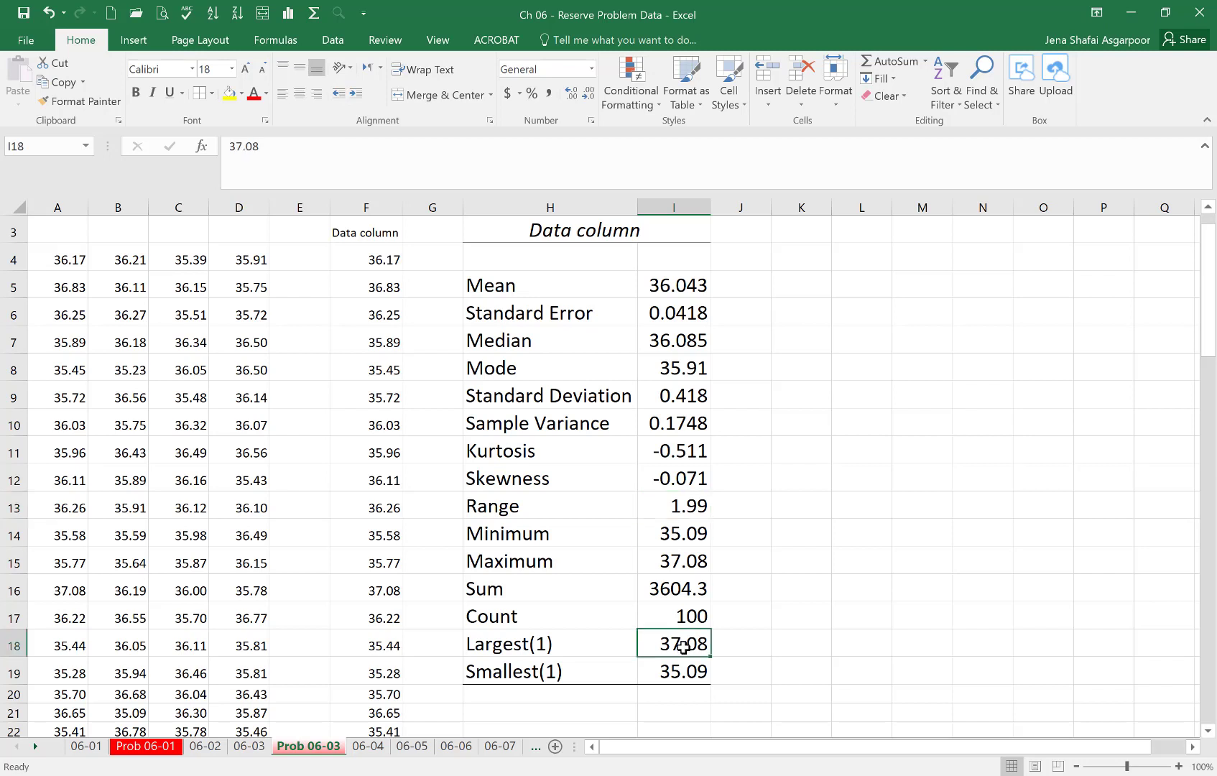
left_click(675, 674)
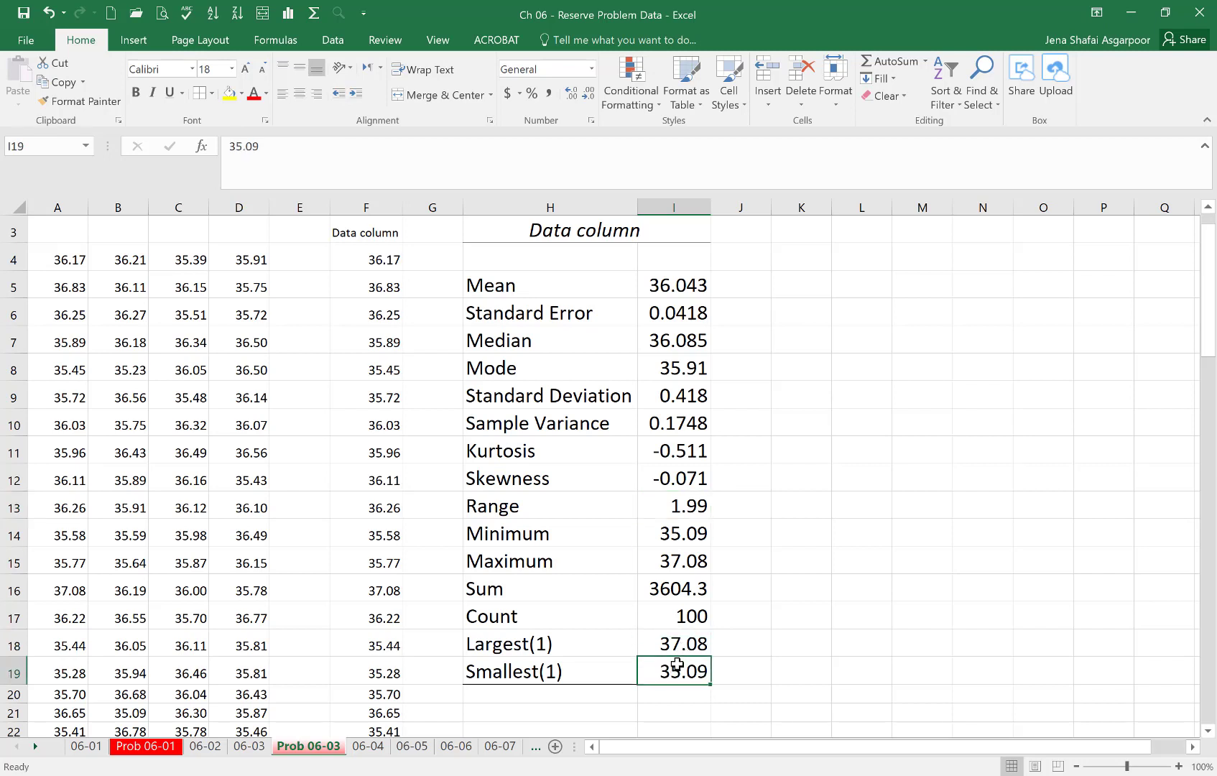
left_click(682, 539)
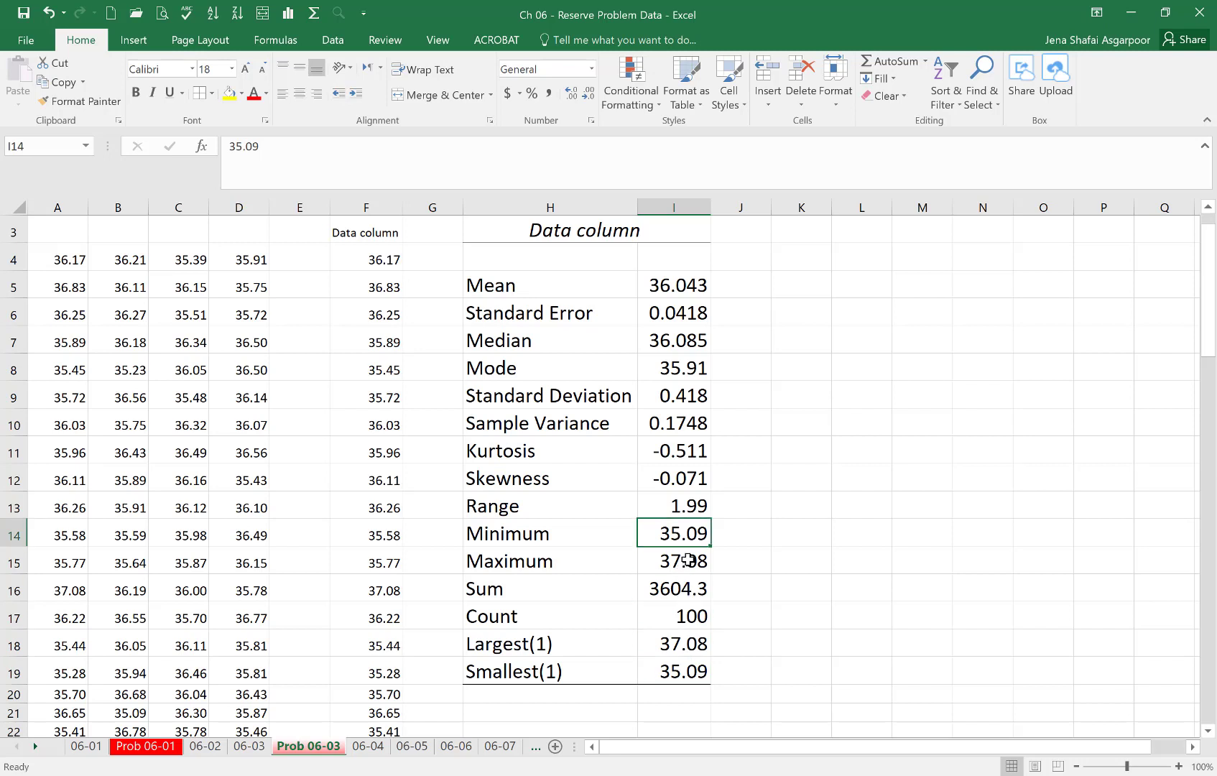
left_click(684, 564)
left_click(686, 538)
left_click(685, 564)
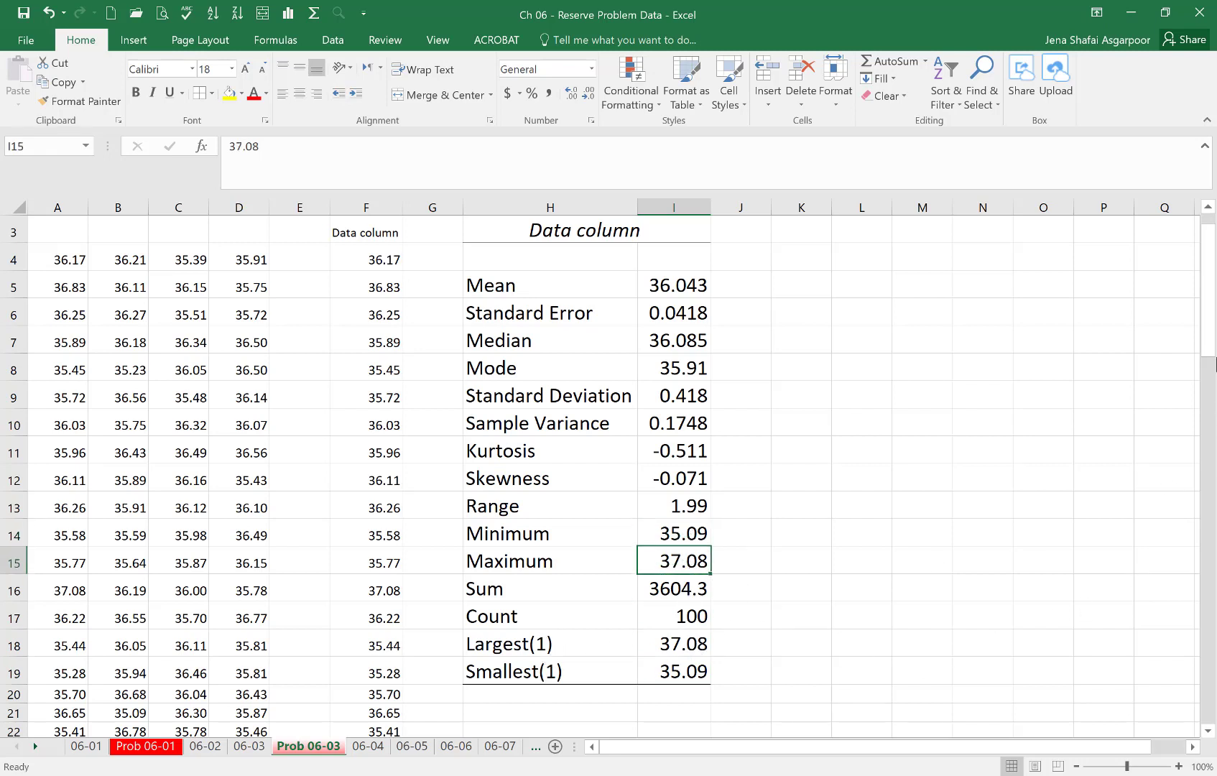
scroll(1214, 338, "up", 1)
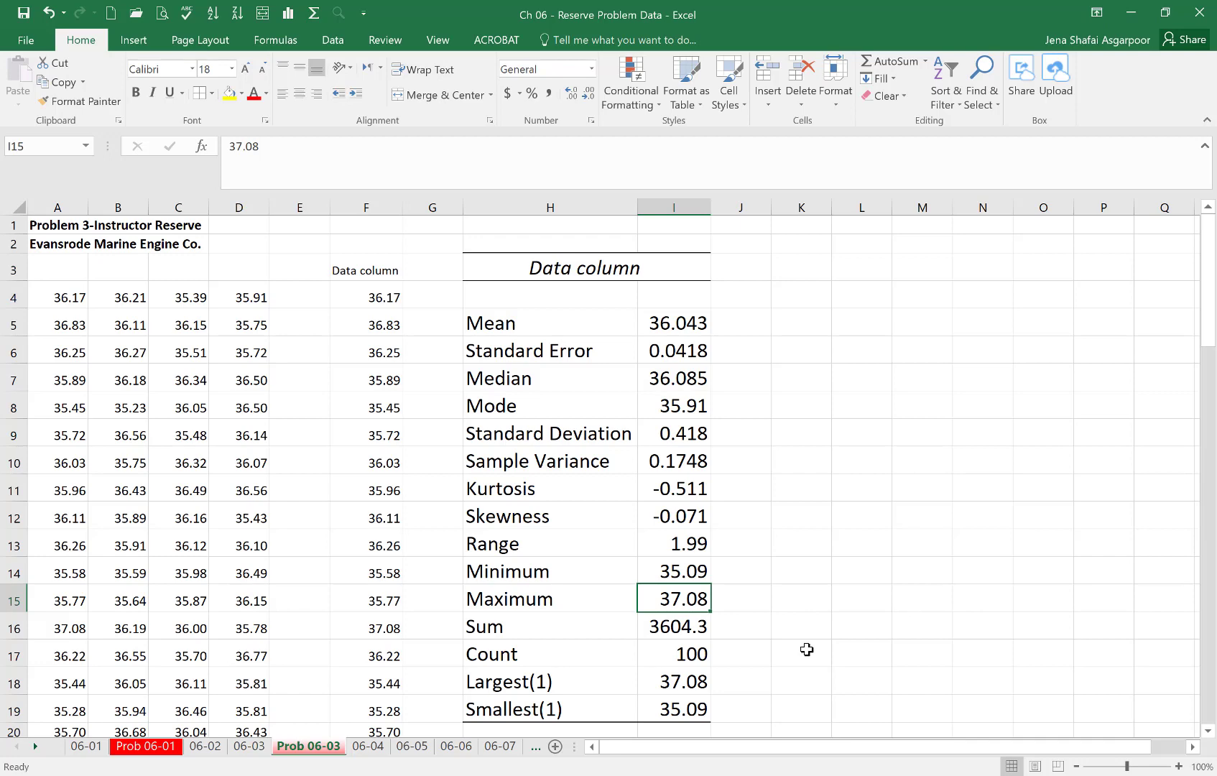
left_click(911, 775)
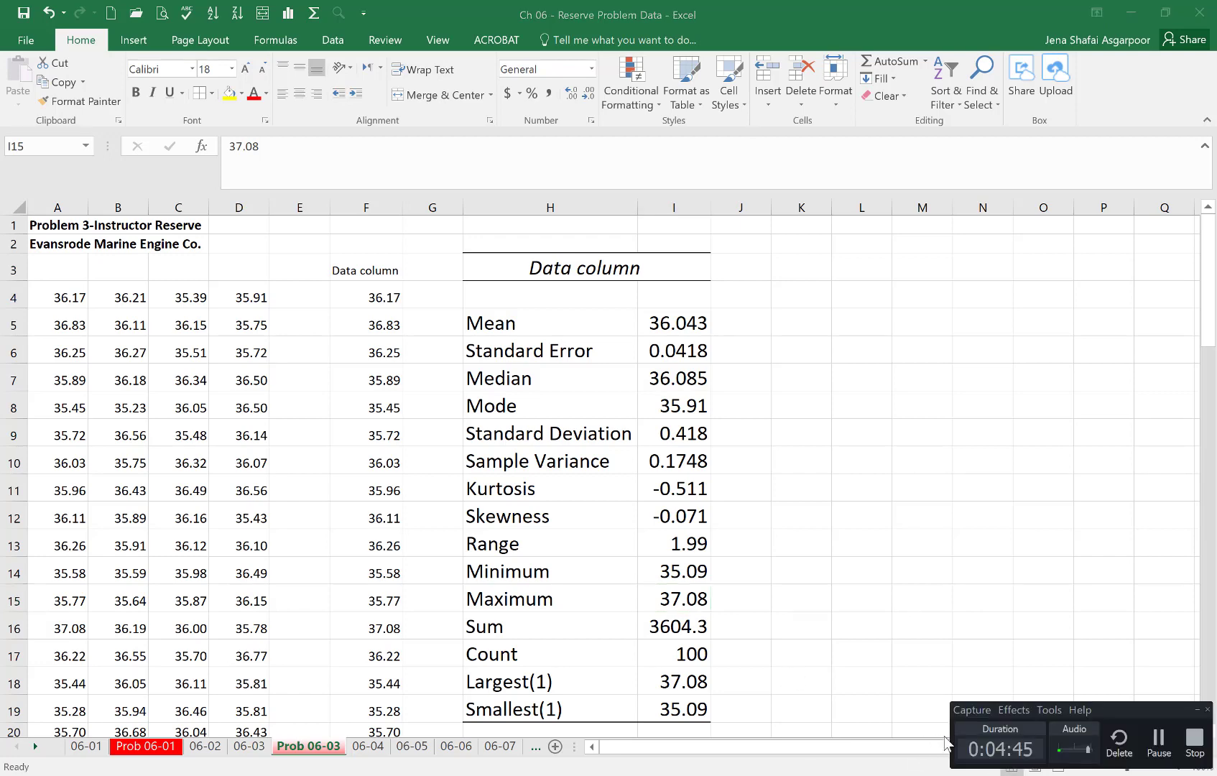